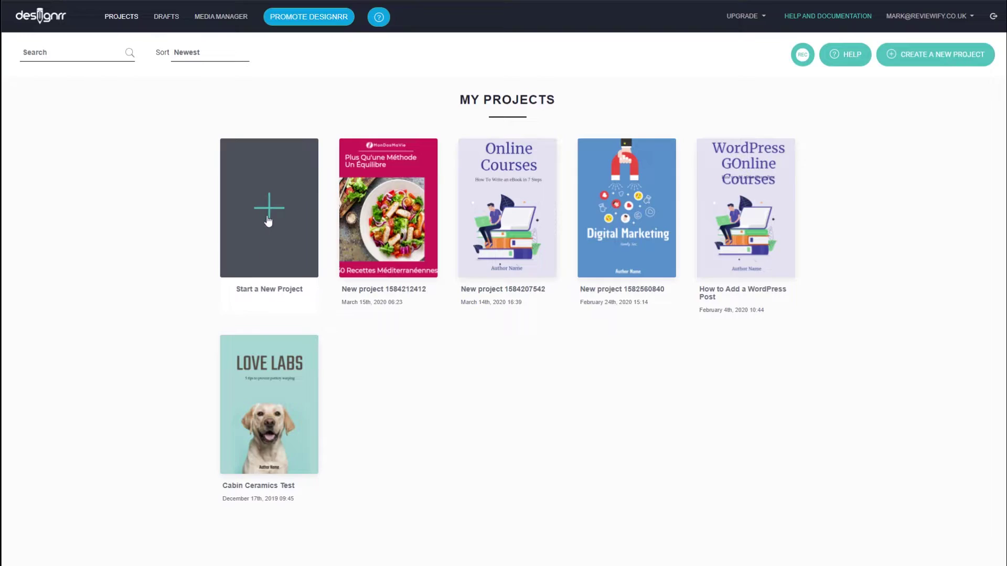
Import the 'How to make porcelain earrings' blog post as a new project and reach the template gallery.
left_click(275, 215)
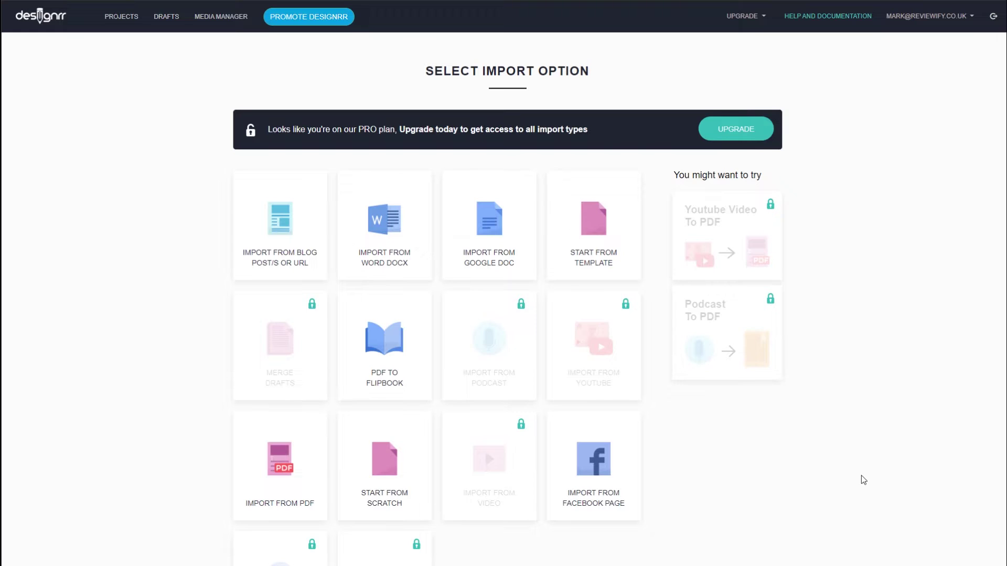
left_click(286, 244)
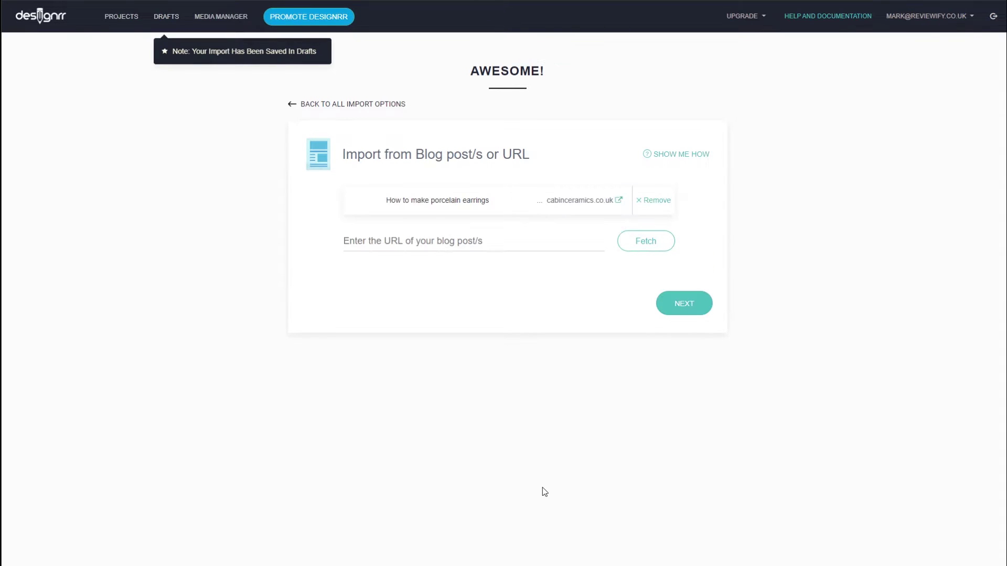
left_click(684, 303)
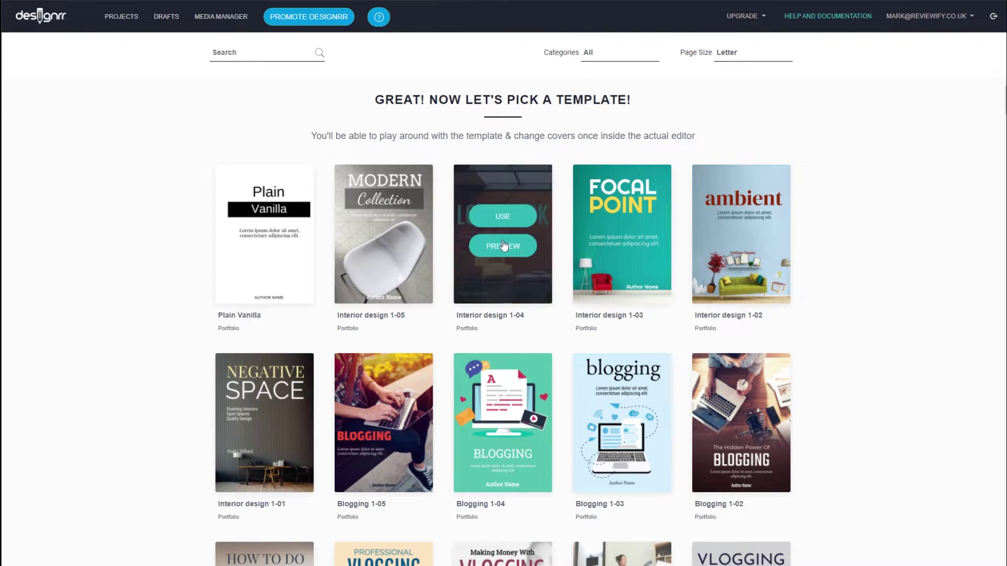
mouse_move(741, 234)
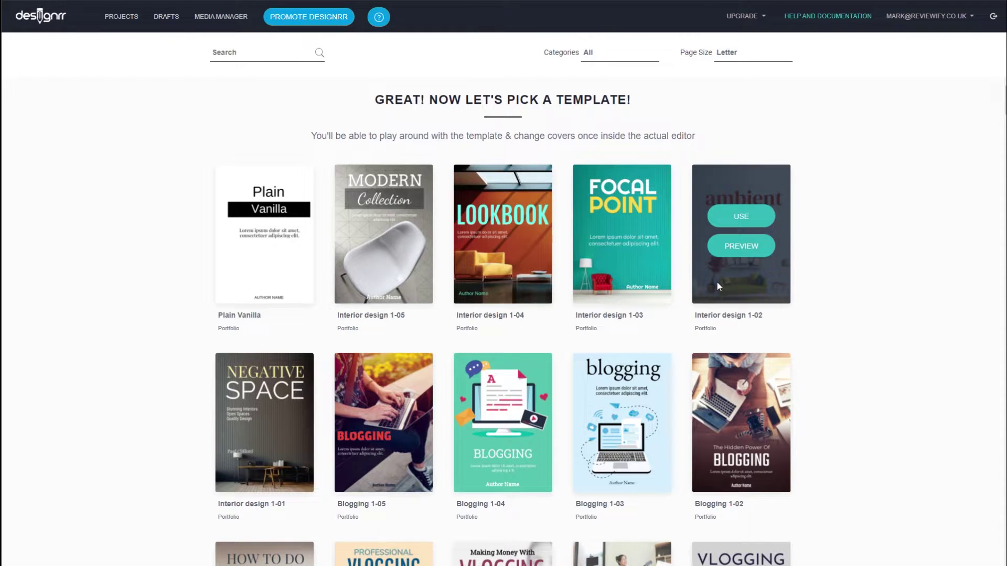
Browse the template gallery and apply a cover template to the porcelain earrings ebook.
scroll(716, 282, "down", 3)
scroll(660, 240, "down", 2)
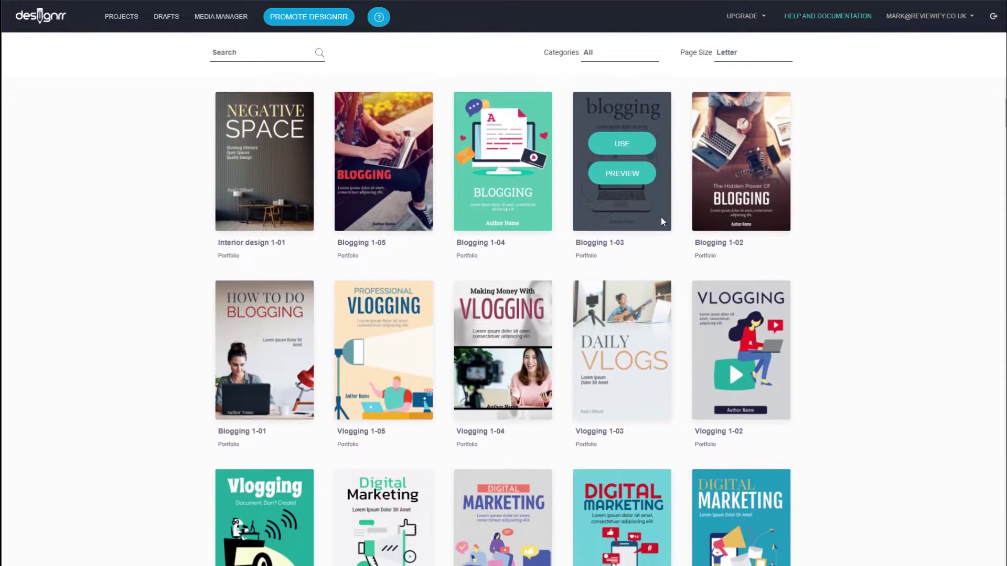
scroll(662, 206, "down", 2)
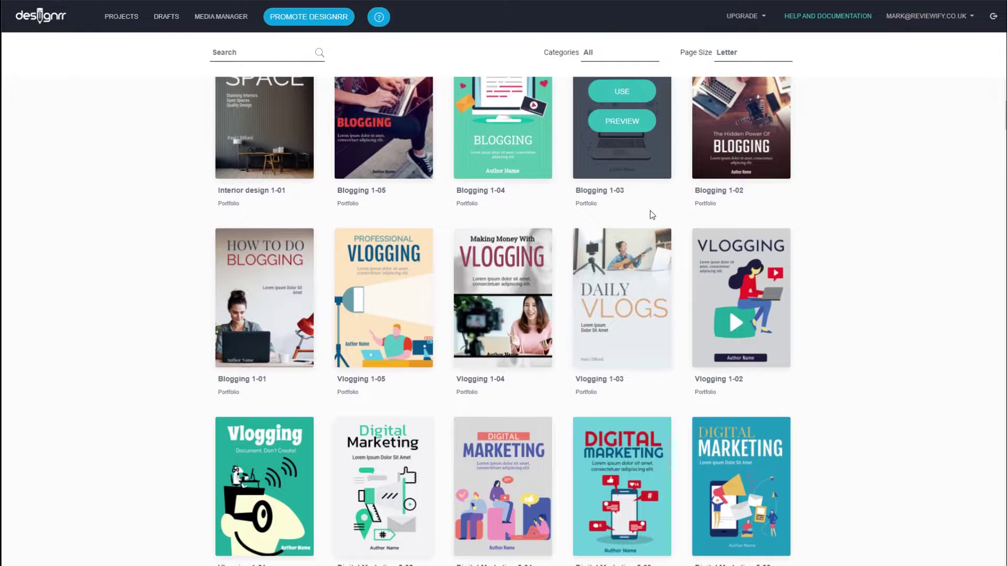
scroll(650, 211, "down", 2)
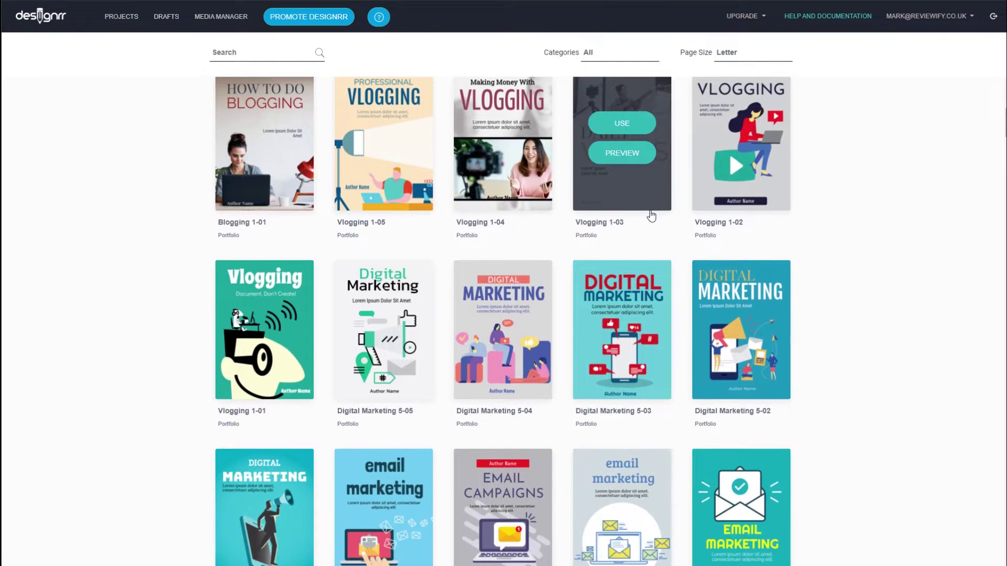
scroll(644, 209, "down", 1)
scroll(570, 198, "down", 1)
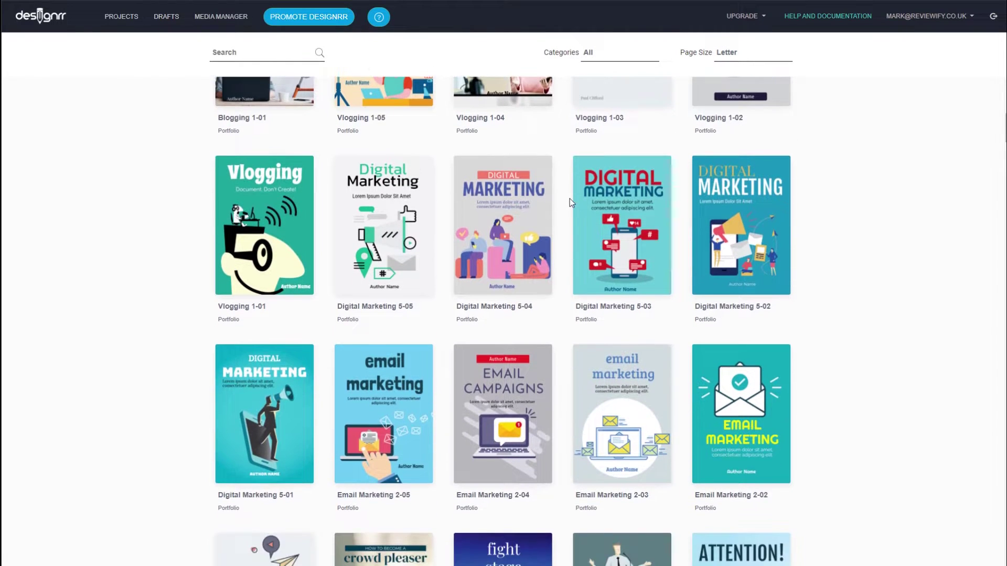
scroll(569, 199, "down", 1)
scroll(570, 198, "down", 1)
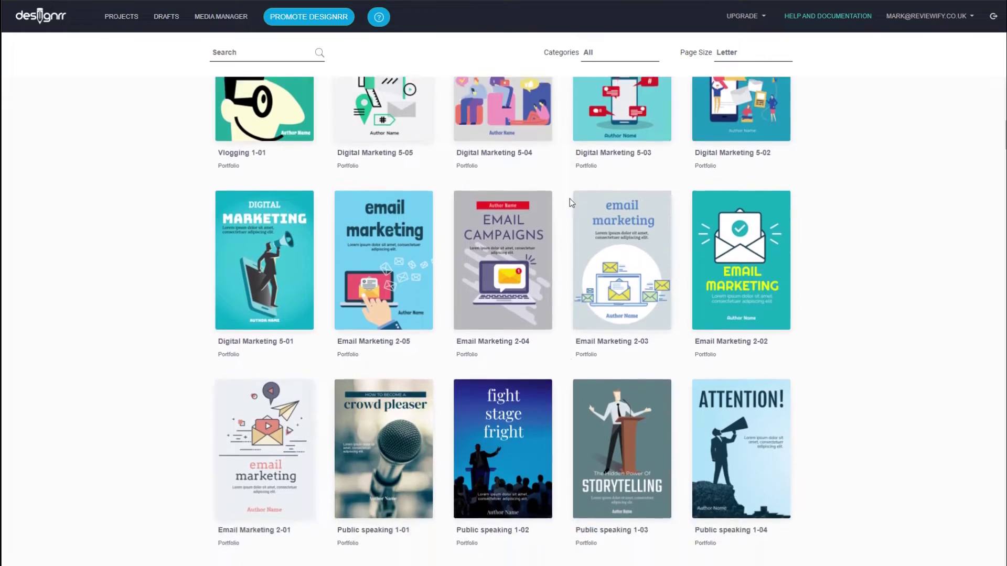
scroll(572, 178, "down", 5)
scroll(574, 165, "down", 5)
scroll(573, 166, "down", 5)
scroll(561, 170, "down", 5)
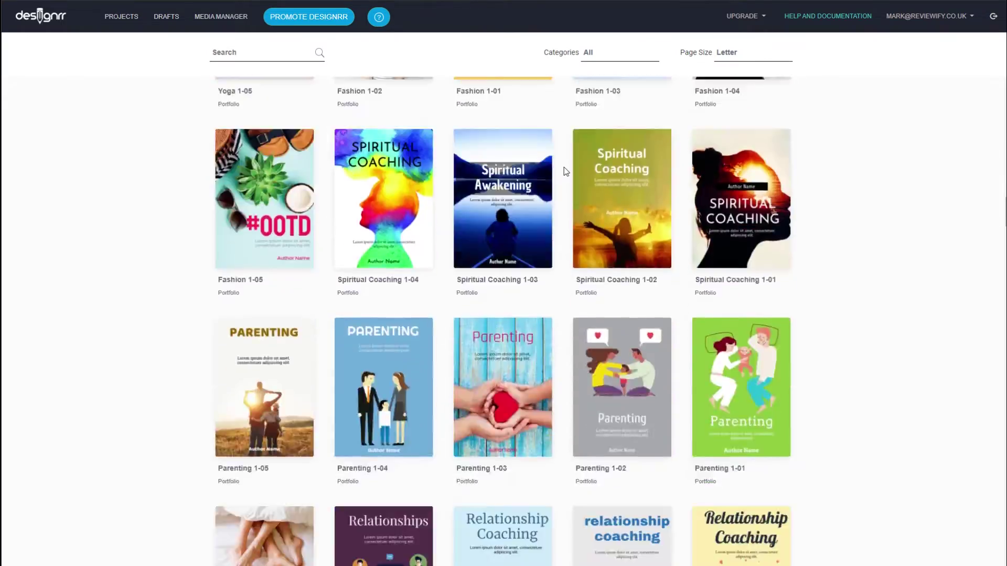
scroll(542, 181, "down", 5)
scroll(561, 231, "down", 5)
scroll(850, 270, "down", 5)
scroll(832, 283, "down", 5)
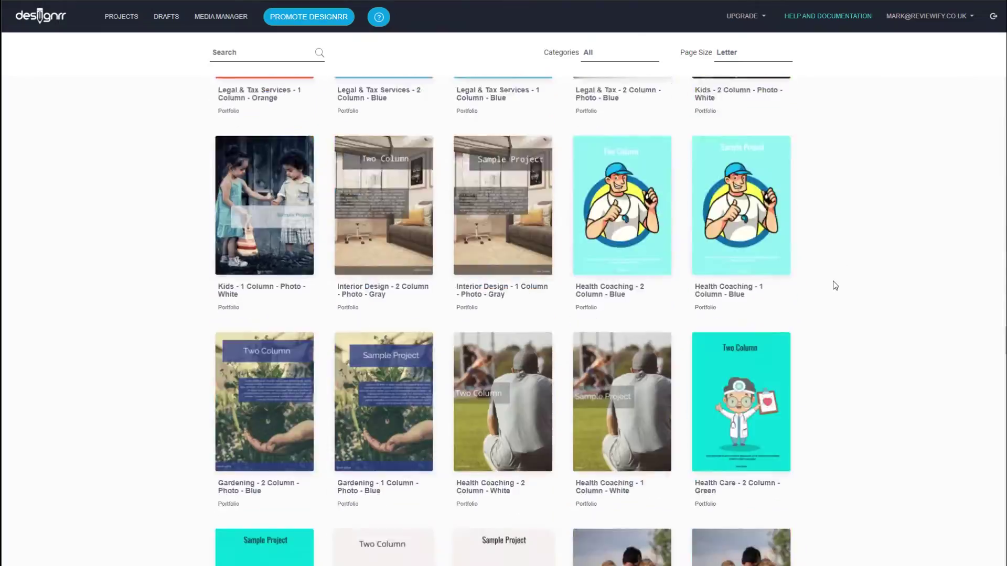
scroll(835, 285, "down", 5)
scroll(834, 284, "down", 5)
scroll(833, 283, "down", 5)
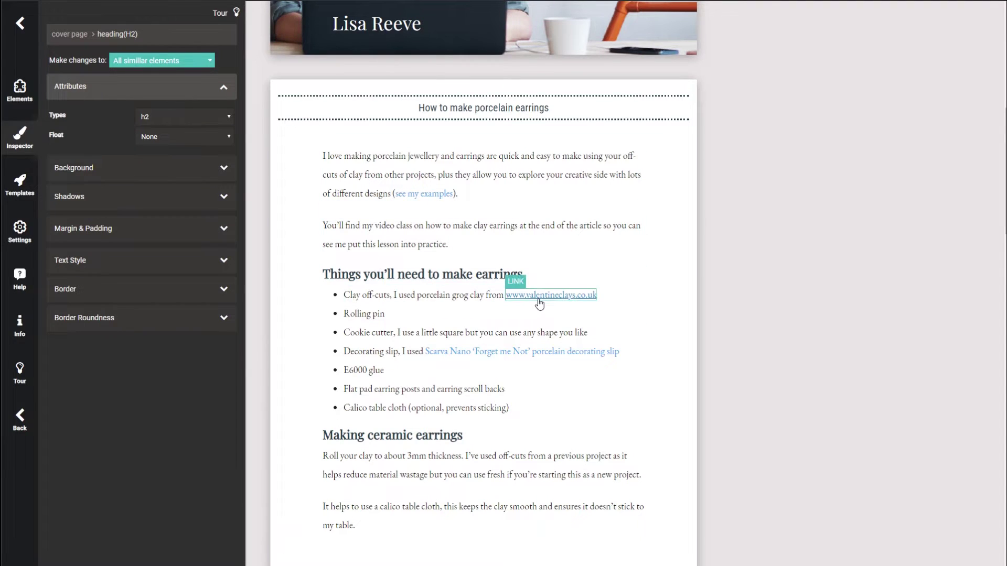
Set the ebook's subheadings to the Kanit font via Text Style.
scroll(401, 404, "down", 3)
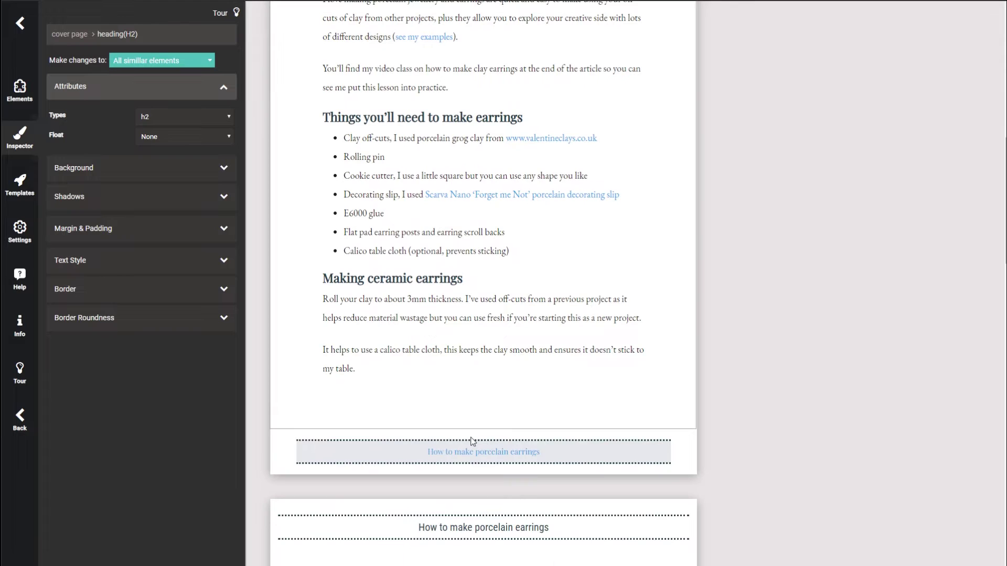
scroll(474, 459, "down", 5)
scroll(404, 320, "down", 4)
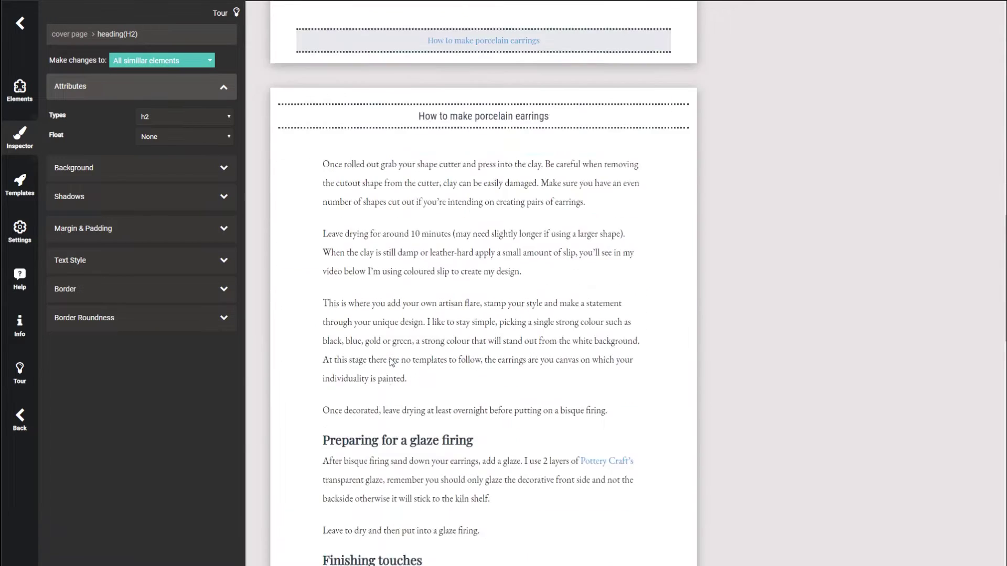
scroll(396, 335, "down", 4)
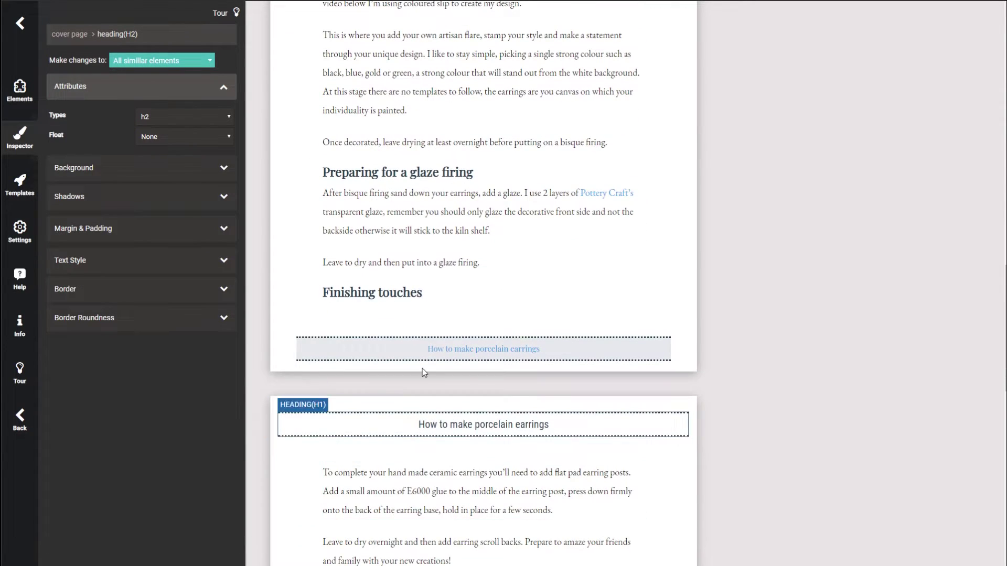
scroll(424, 373, "down", 3)
left_click_drag(368, 135, 368, 314)
scroll(391, 384, "down", 9)
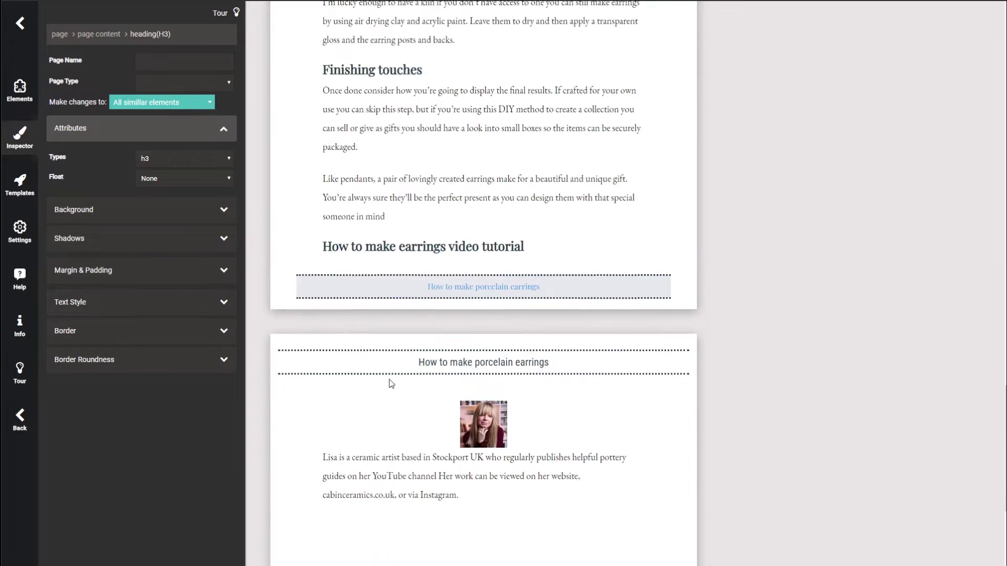
scroll(391, 384, "up", 3)
scroll(390, 384, "up", 5)
scroll(391, 384, "up", 10)
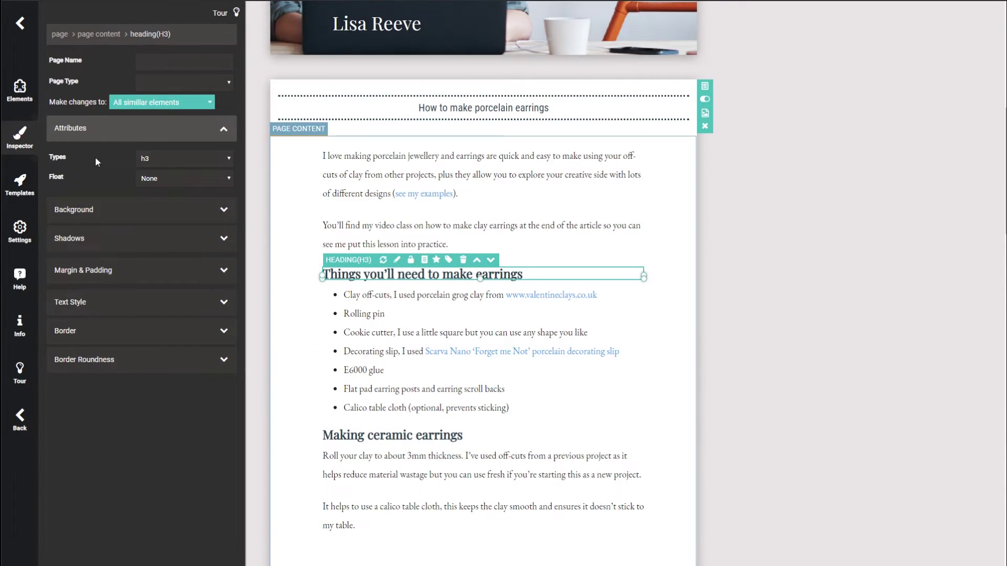
left_click(105, 302)
left_click(141, 283)
left_click(105, 372)
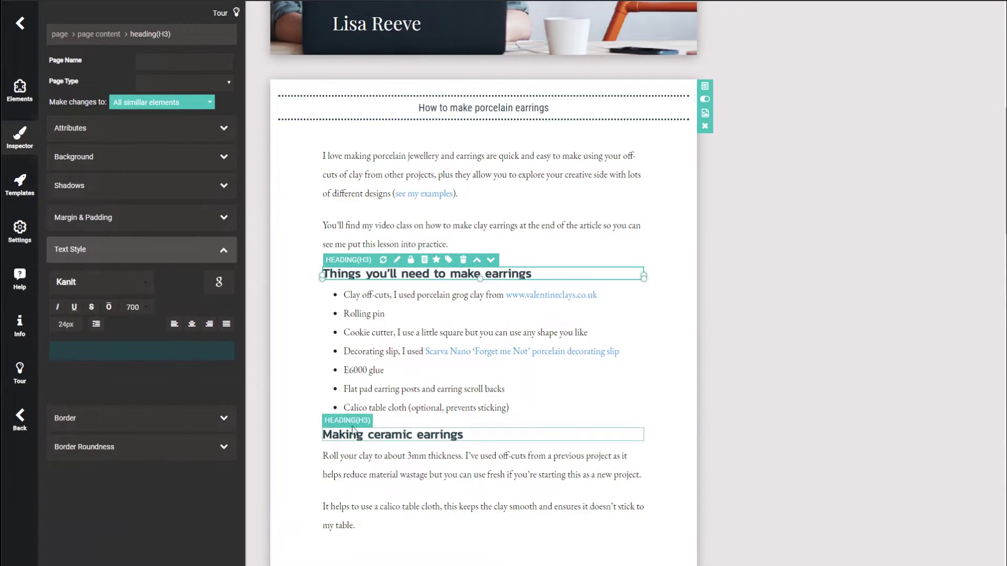
Switch the body paragraphs and the 'Things you'll need' subheadings to Montserrat.
left_click(100, 282)
left_click(472, 175)
left_click(100, 282)
left_click(84, 365)
left_click(420, 293)
left_click(100, 282)
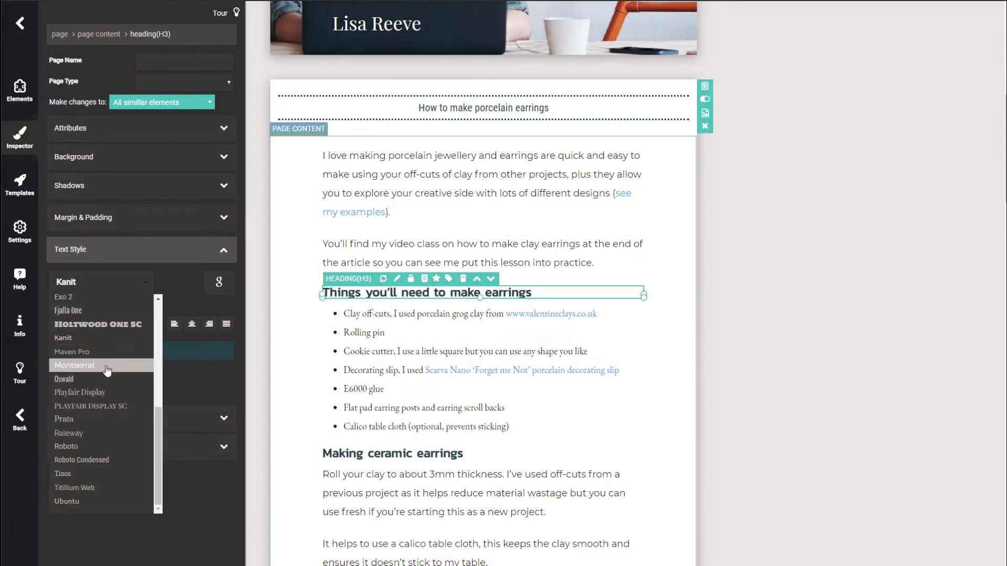
left_click(106, 371)
Set the 'HOW TO DO POTTERY' cover title to Montserrat.
scroll(472, 314, "up", 5)
left_click(446, 131)
left_click(99, 240)
left_click(117, 378)
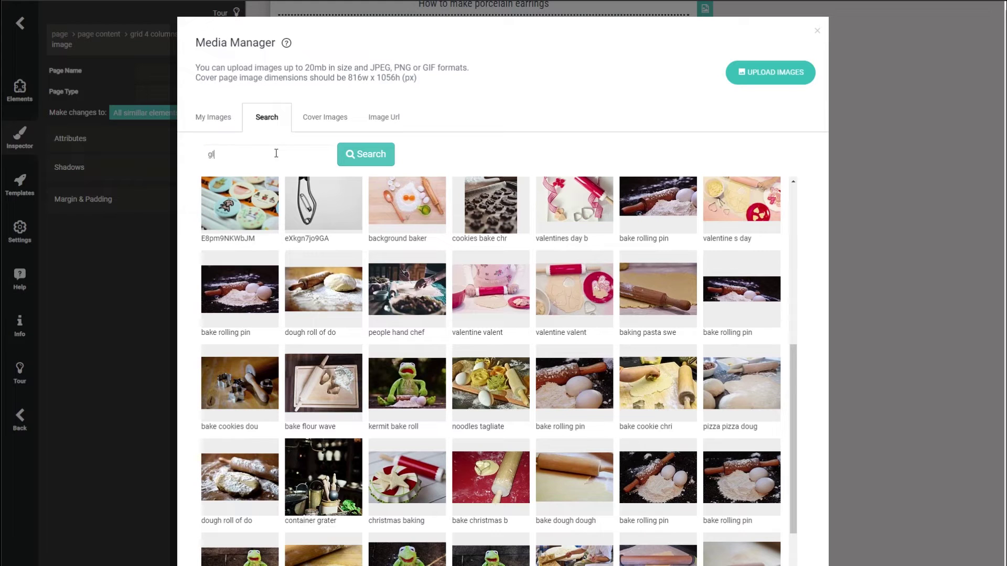
Search stock images for 'glue', then begin a new blank ebook from scratch.
left_click(365, 155)
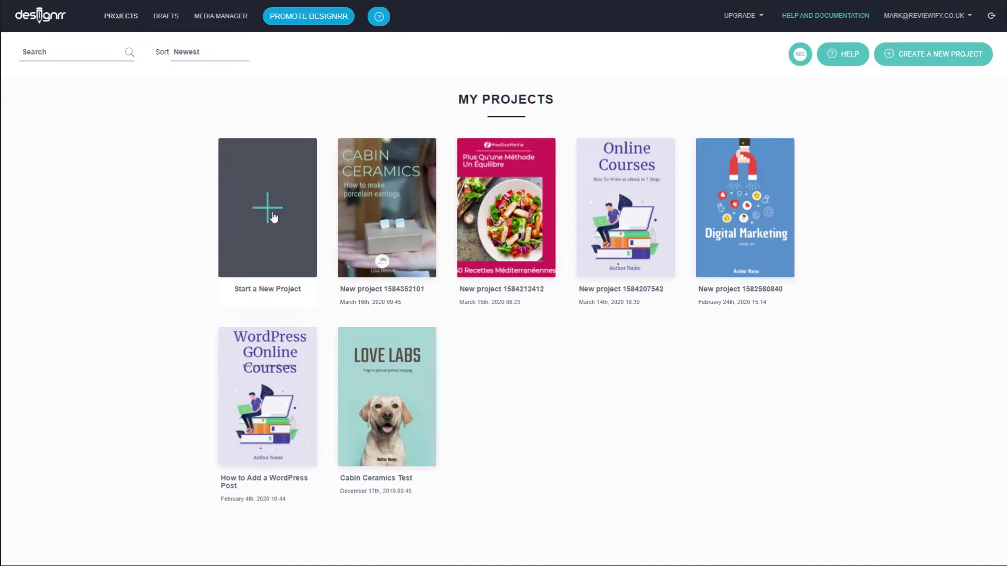
left_click(273, 218)
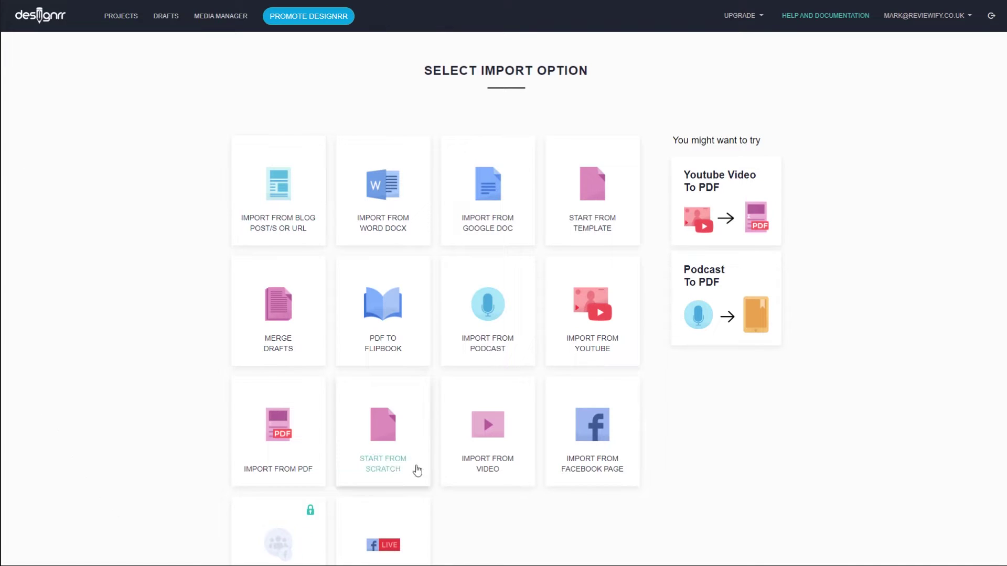
left_click(386, 435)
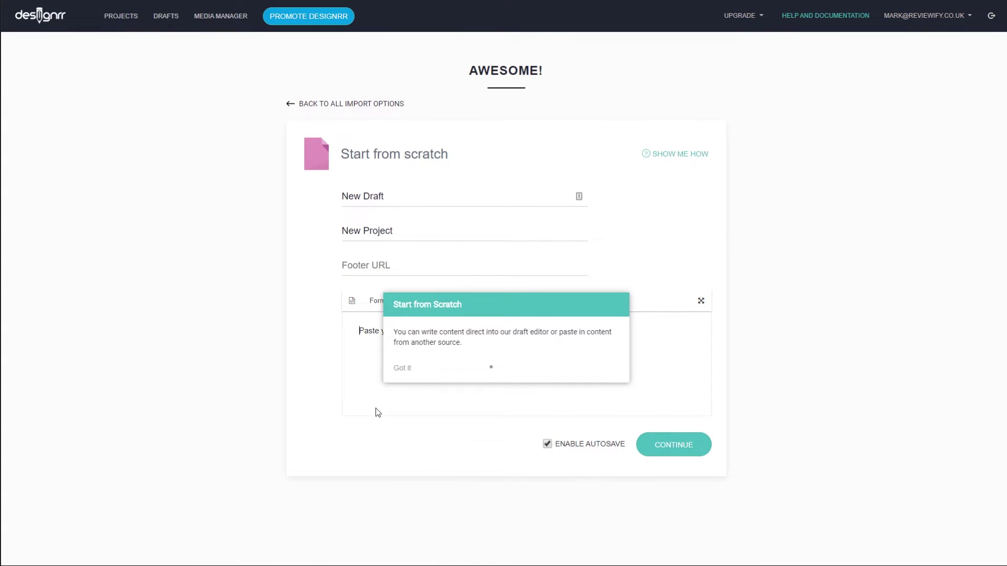
Bring in the product-videos article text and select its McKinsey quote paragraph.
key("ctrl+a")
scroll(436, 382, "down", 10)
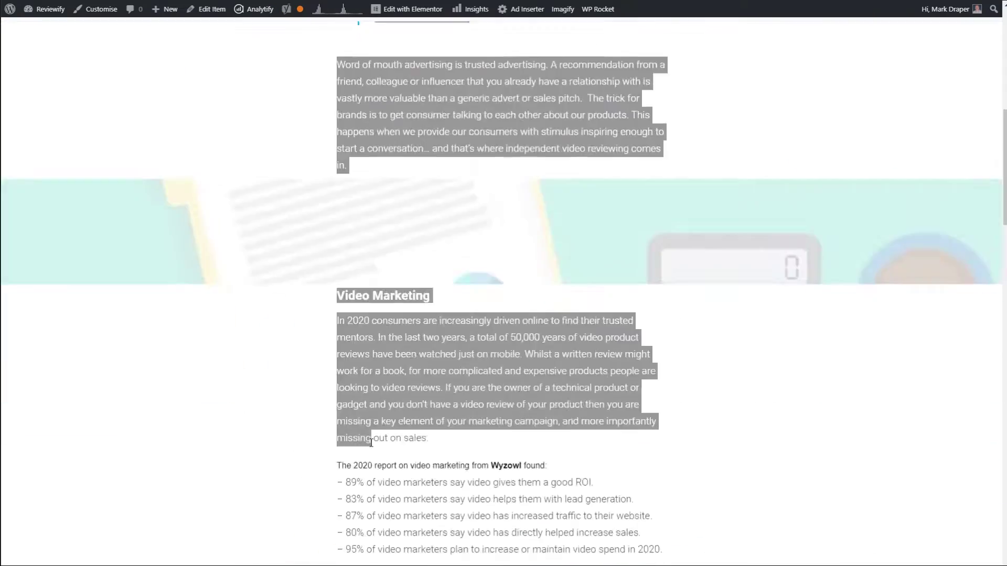
scroll(436, 382, "down", 10)
scroll(437, 382, "down", 10)
scroll(437, 386, "up", 2)
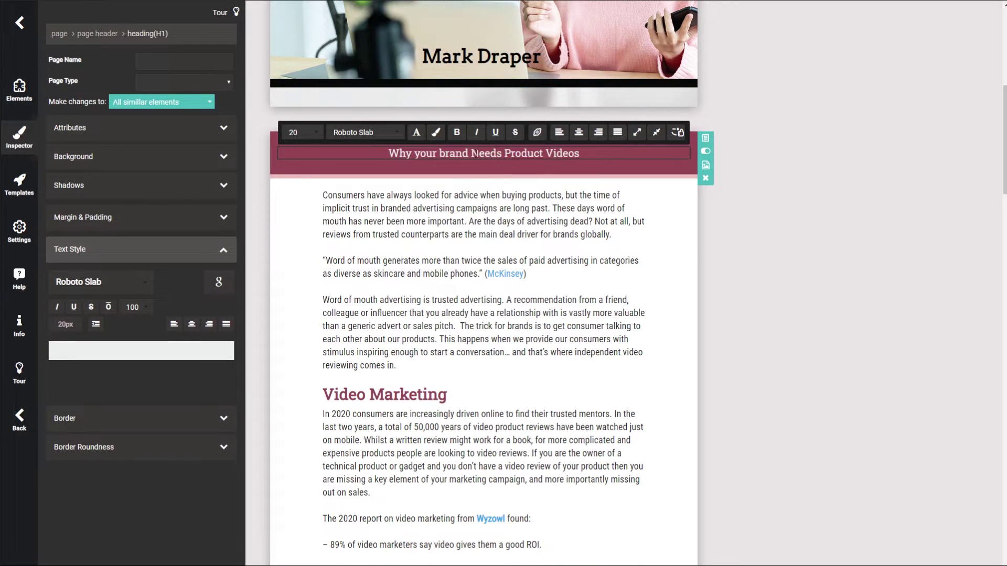
left_click(399, 272)
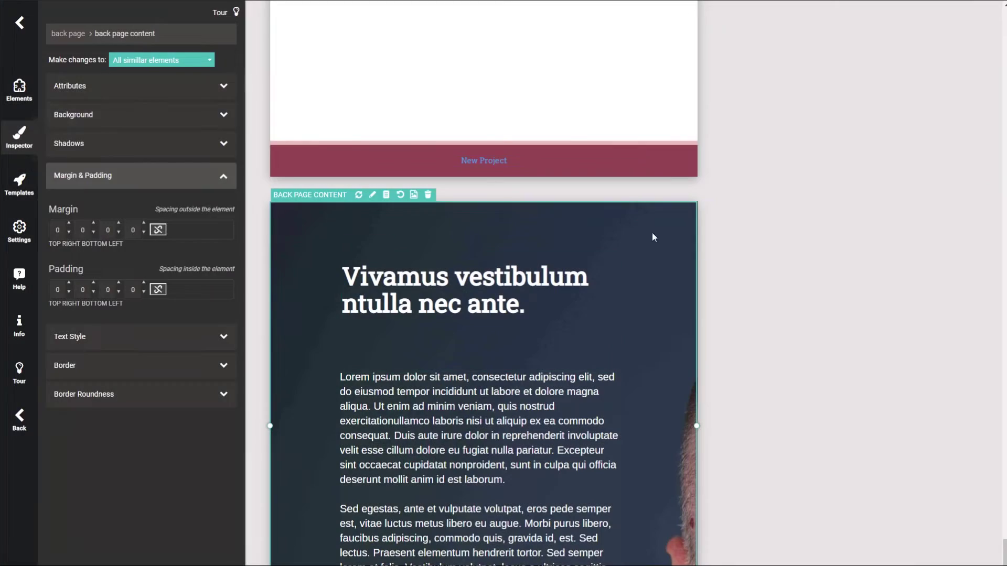
Use the author's headshot, cropped to a central strip, as the back page background.
left_click(70, 85)
left_click(73, 114)
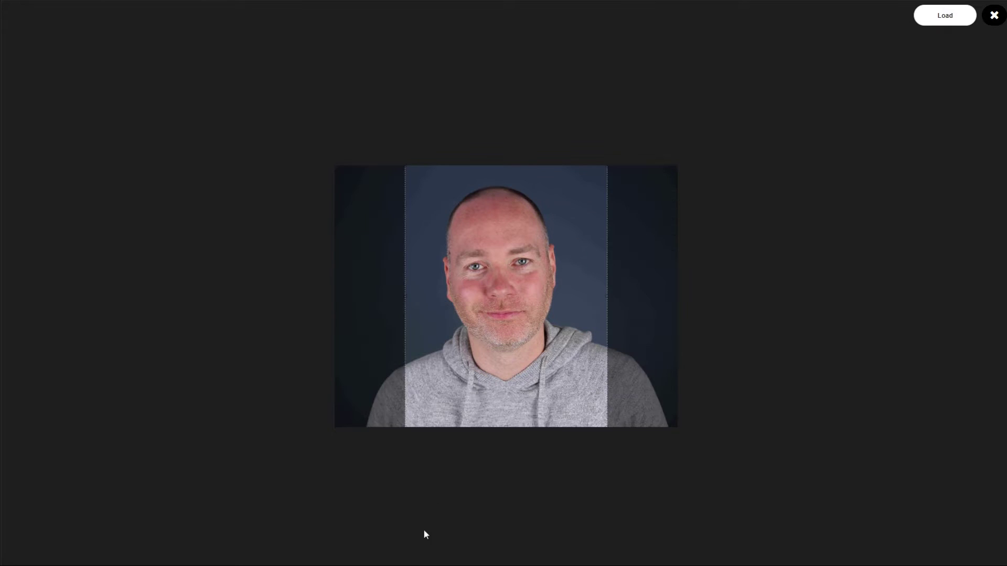
key("Return")
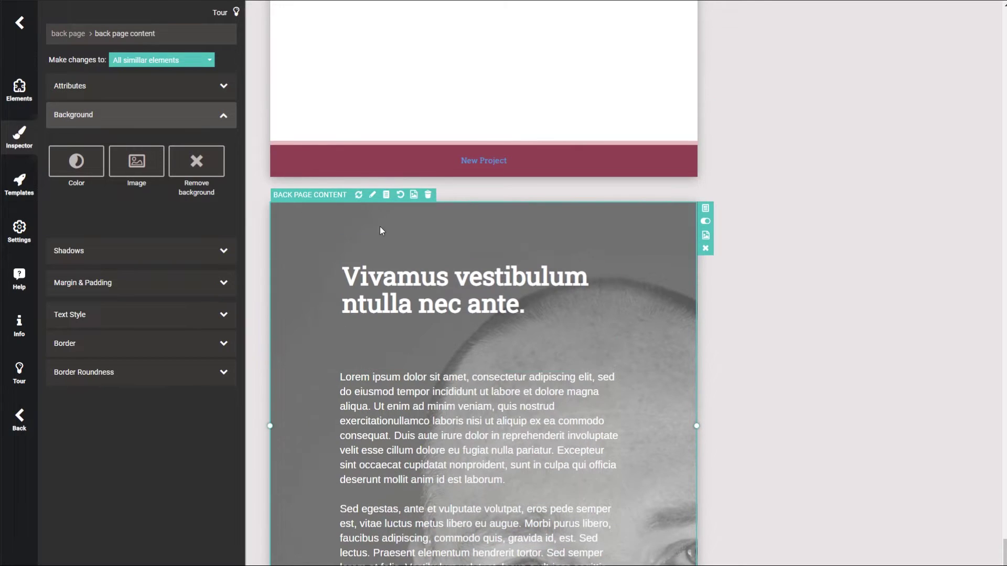
Align the back-page background photo left-middle so the author's face shows.
left_click(135, 87)
left_click(105, 141)
left_click(120, 284)
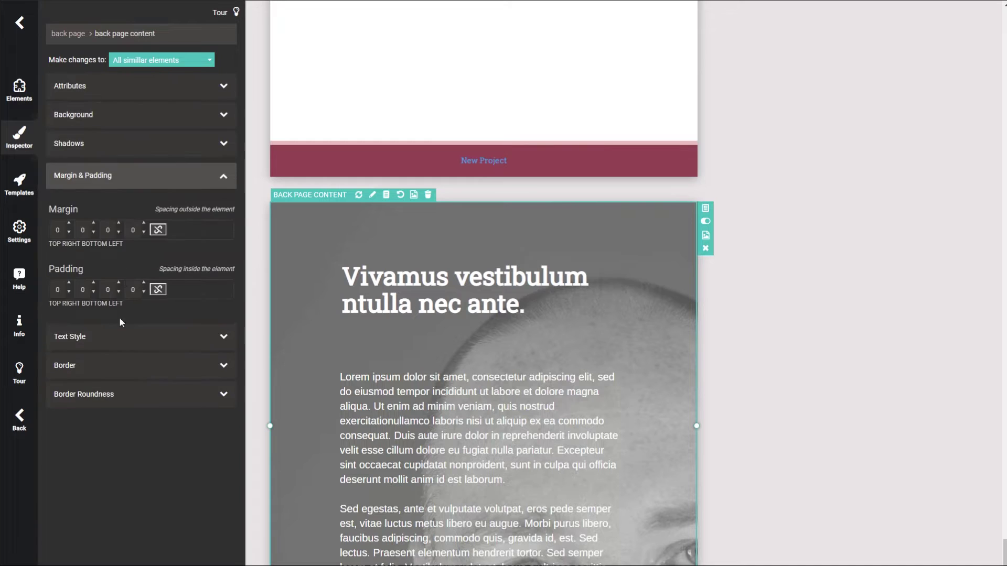
left_click(128, 118)
left_click(129, 178)
left_click(300, 322)
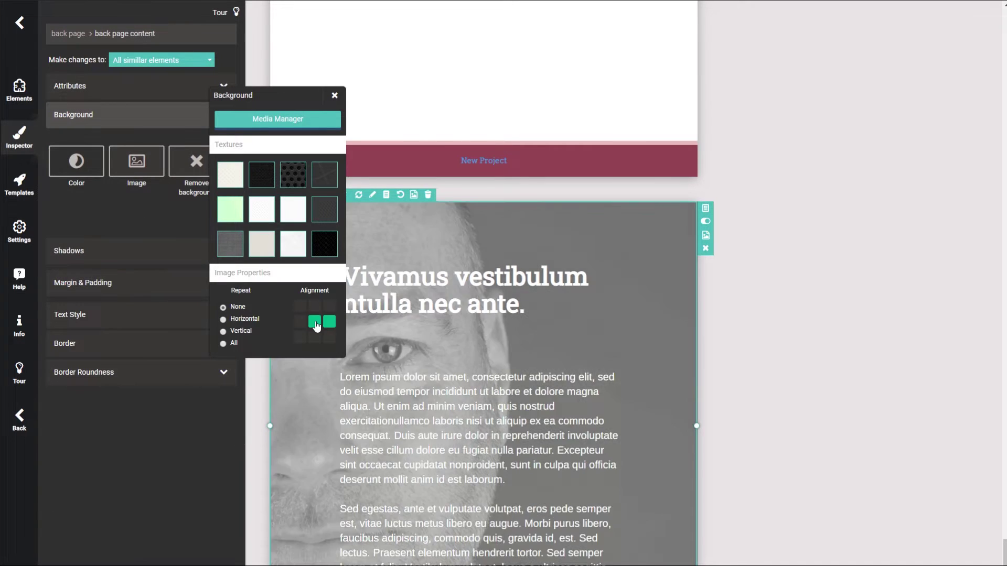
left_click(358, 342)
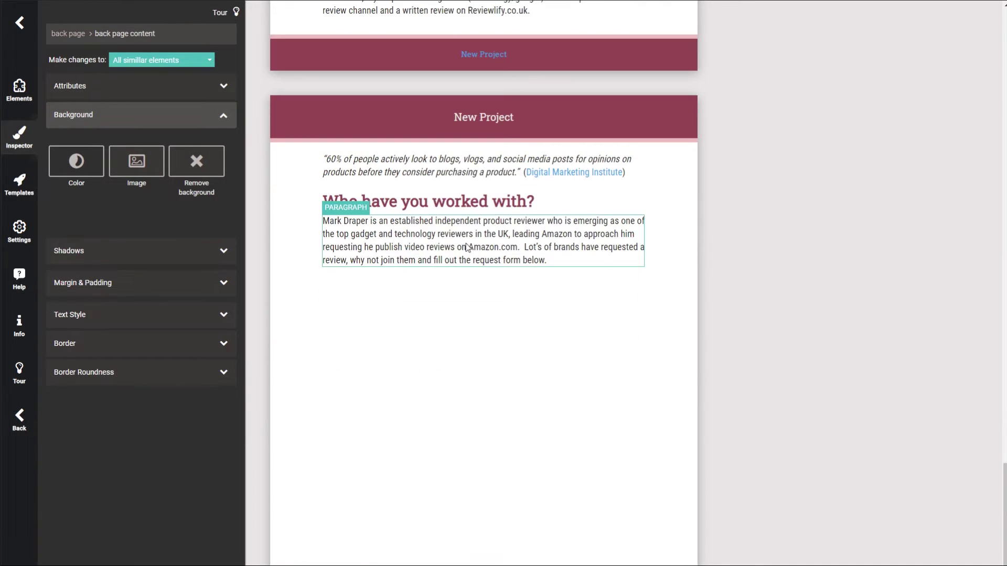
Duplicate the 'Who have you worked with?' paragraph.
left_click(467, 247)
right_click(509, 236)
left_click(567, 320)
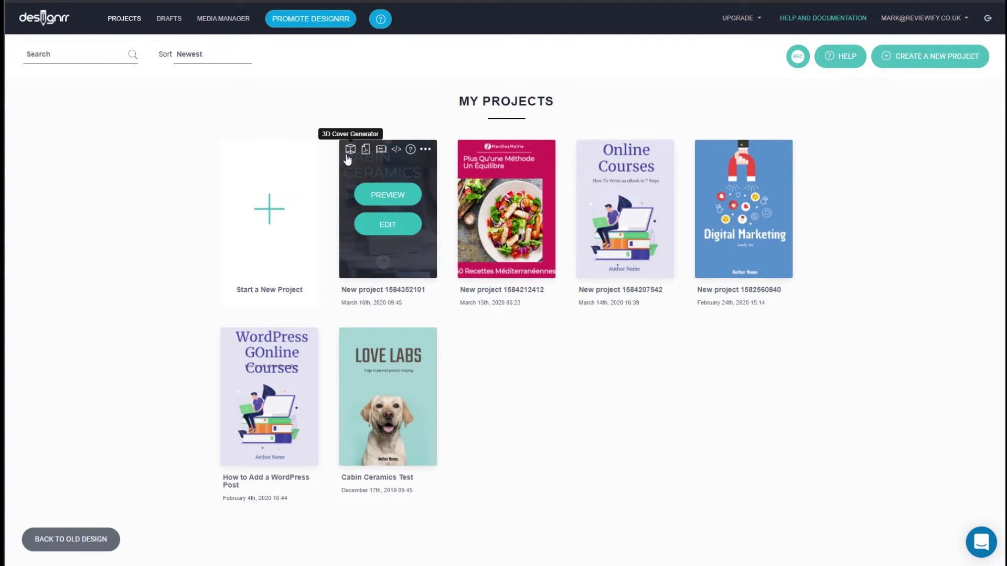
Preview Cabin Ceramics 3D mockups: Coverback + iPad + iPhone, Softback, and another design.
left_click(349, 153)
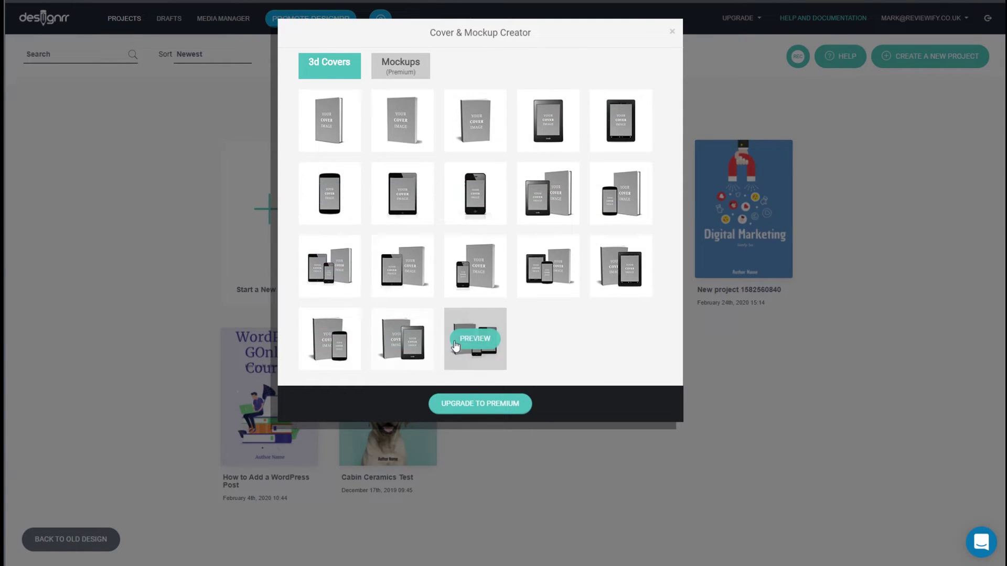
left_click(476, 338)
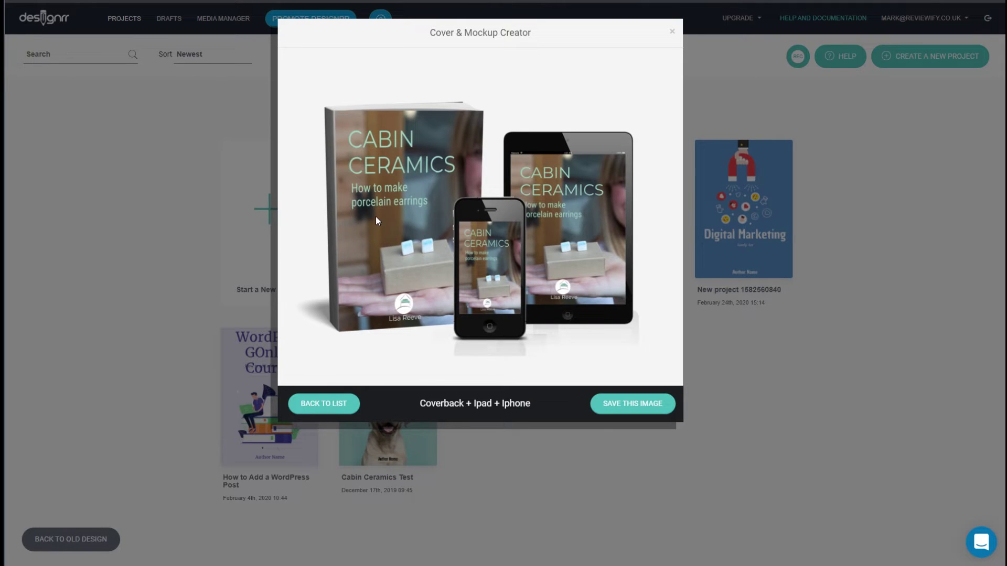
left_click(343, 407)
left_click(407, 153)
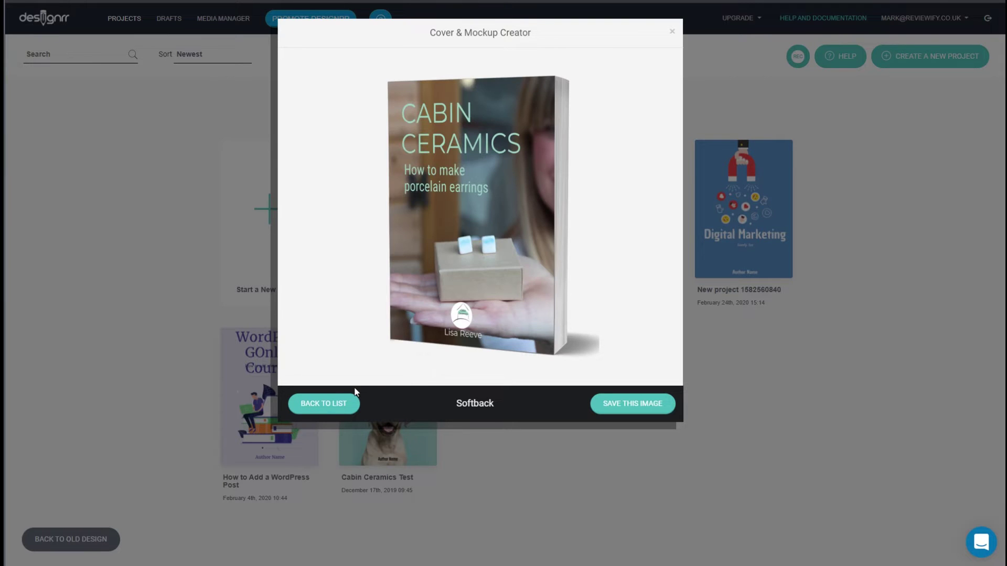
left_click(342, 408)
left_click(419, 181)
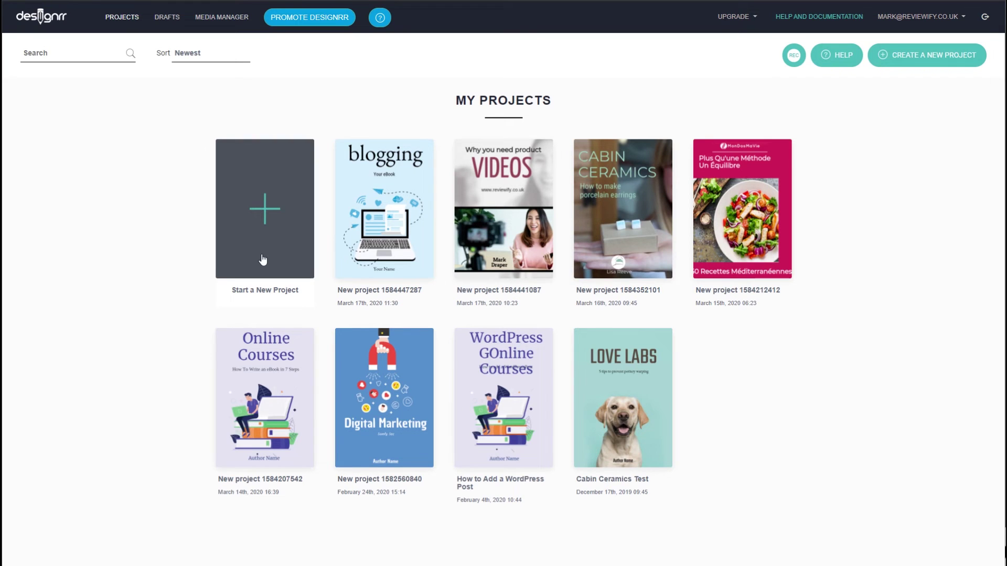
Start an Import From Video project and open the transcribed pizza video draft.
left_click(221, 278)
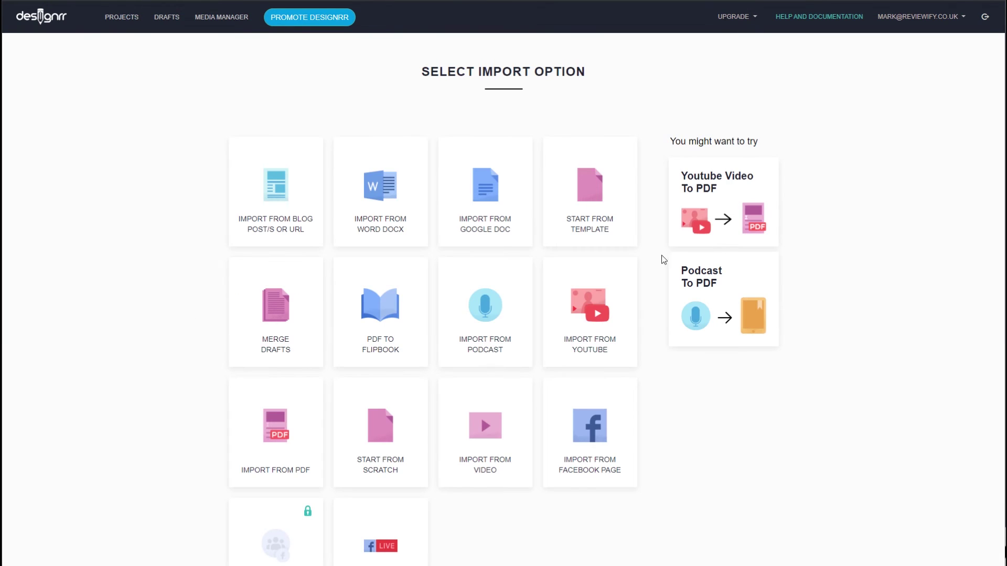
left_click(726, 206)
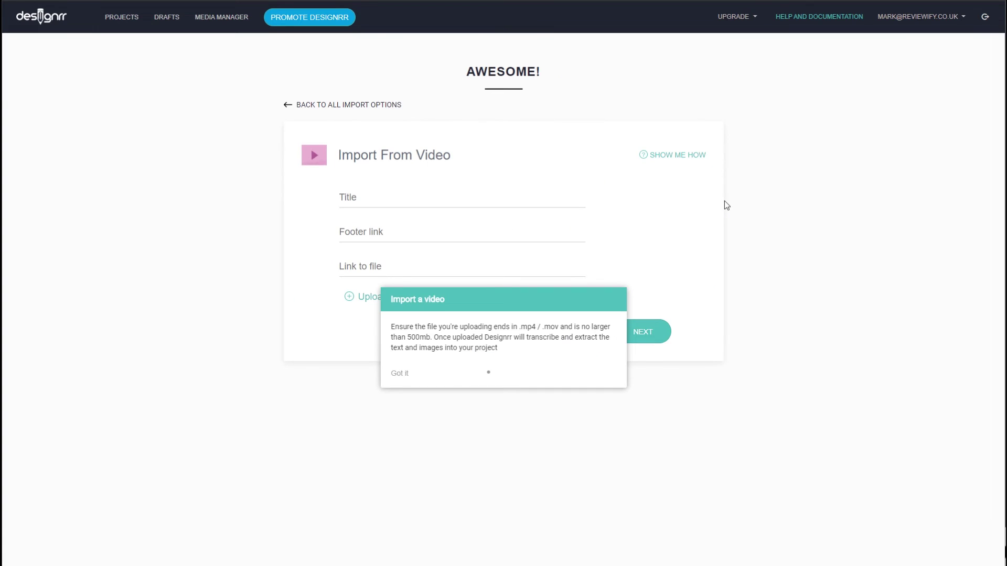
left_click(724, 292)
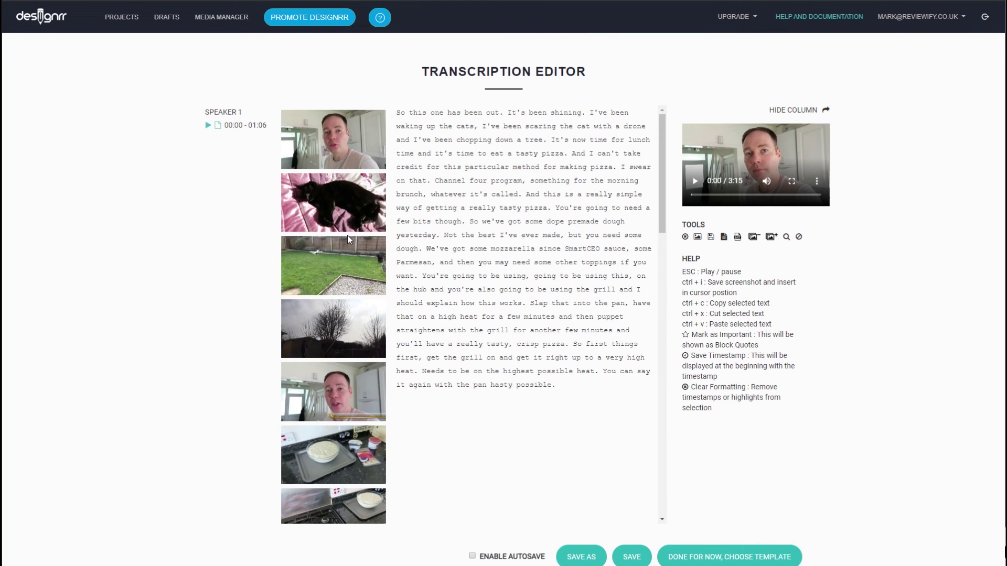
Review the pizza video transcript and generate the ebook from it.
scroll(470, 196, "down", 5)
scroll(470, 195, "down", 5)
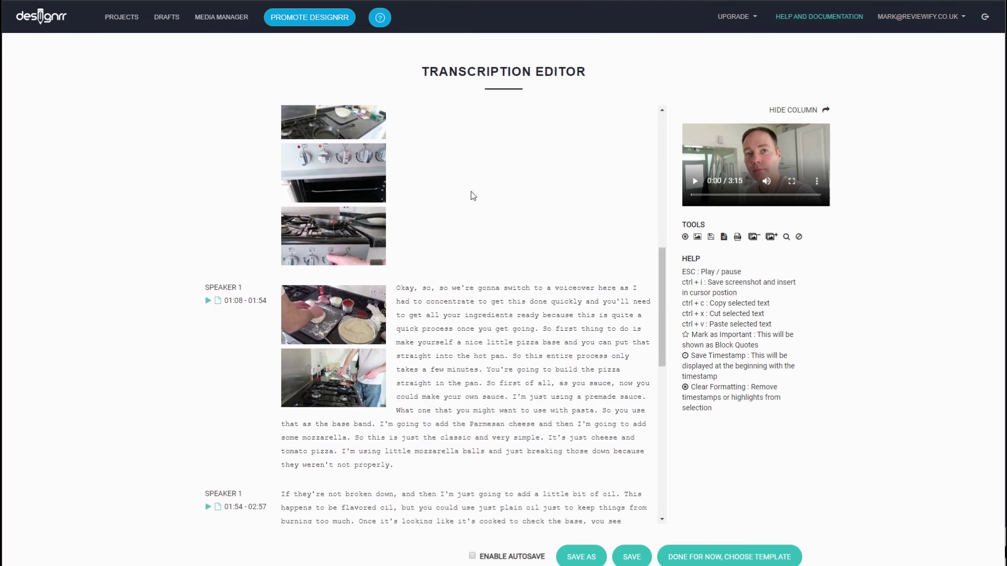
scroll(470, 195, "down", 5)
scroll(470, 195, "down", 5)
scroll(472, 195, "down", 1)
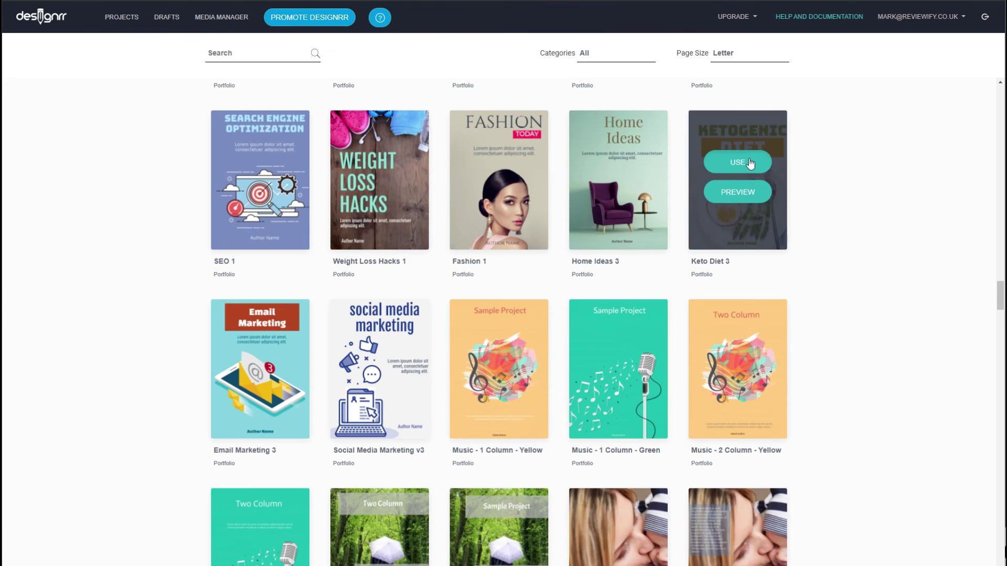
left_click(749, 160)
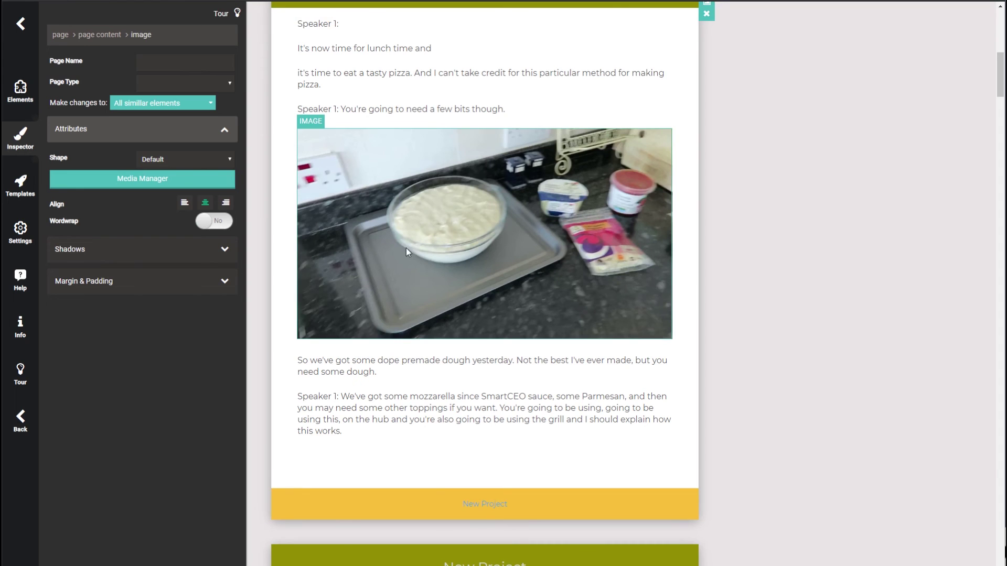
Scroll through the pizza ebook's video-still pages, from heating the grill to stretching dough.
scroll(406, 247, "down", 4)
scroll(407, 252, "down", 1)
scroll(418, 227, "down", 3)
scroll(395, 187, "down", 1)
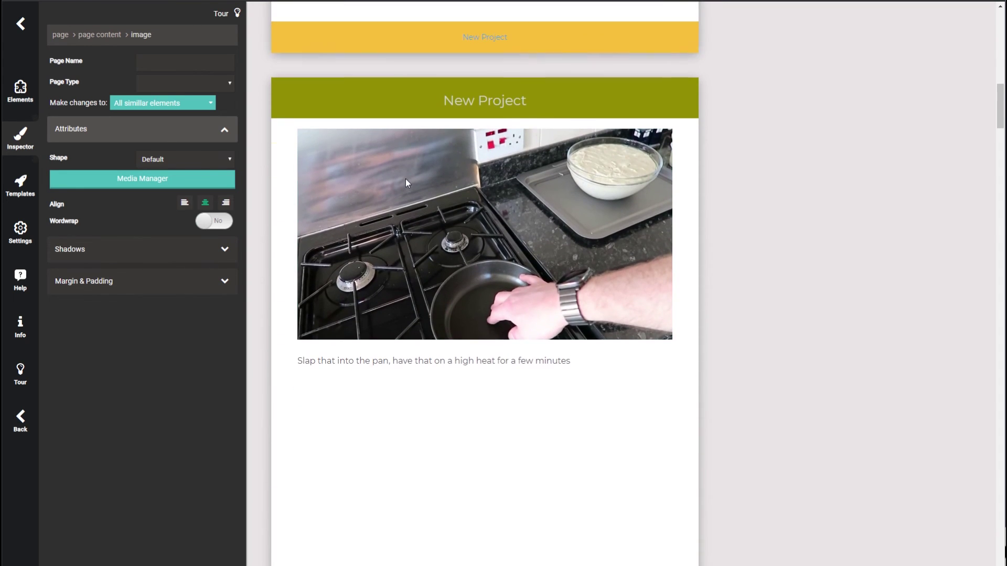
scroll(406, 180, "down", 1)
scroll(414, 180, "down", 5)
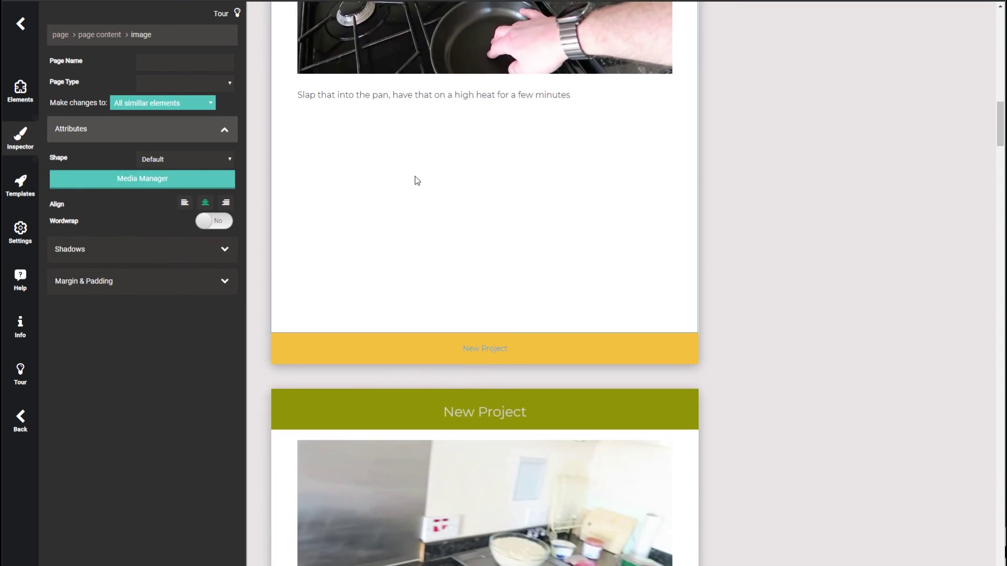
scroll(415, 188, "down", 4)
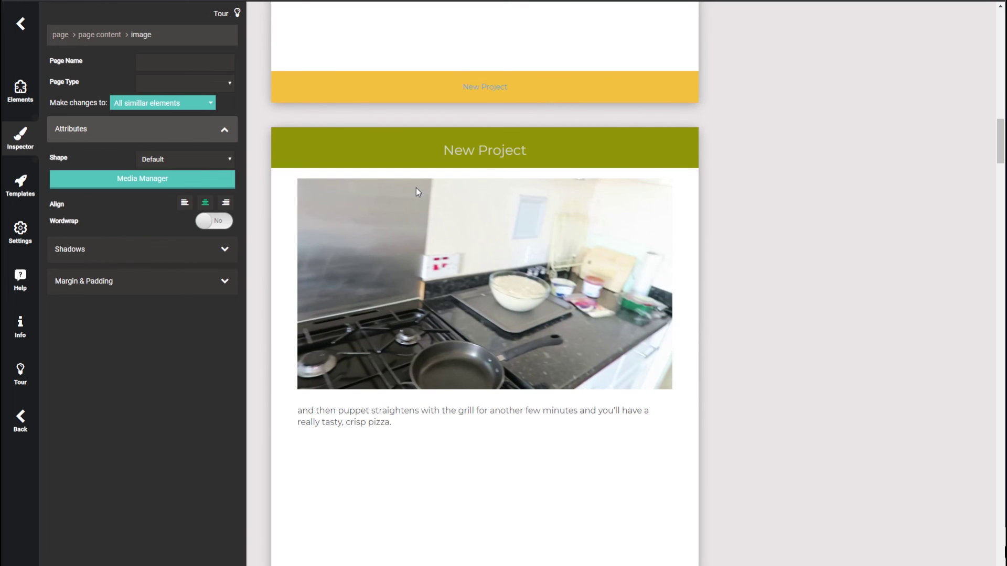
scroll(416, 189, "down", 3)
scroll(417, 190, "down", 6)
scroll(417, 189, "down", 4)
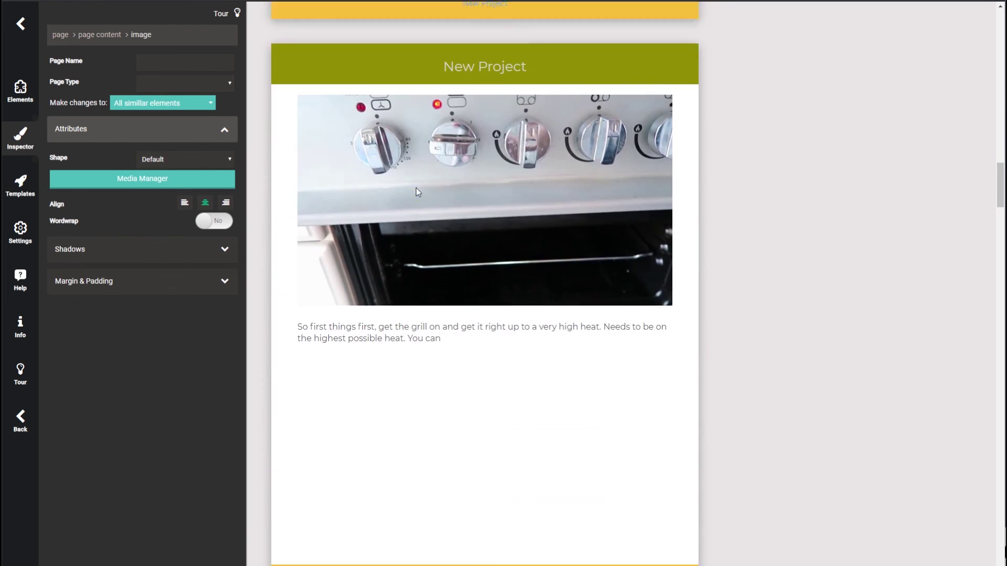
scroll(416, 190, "down", 1)
scroll(416, 188, "down", 3)
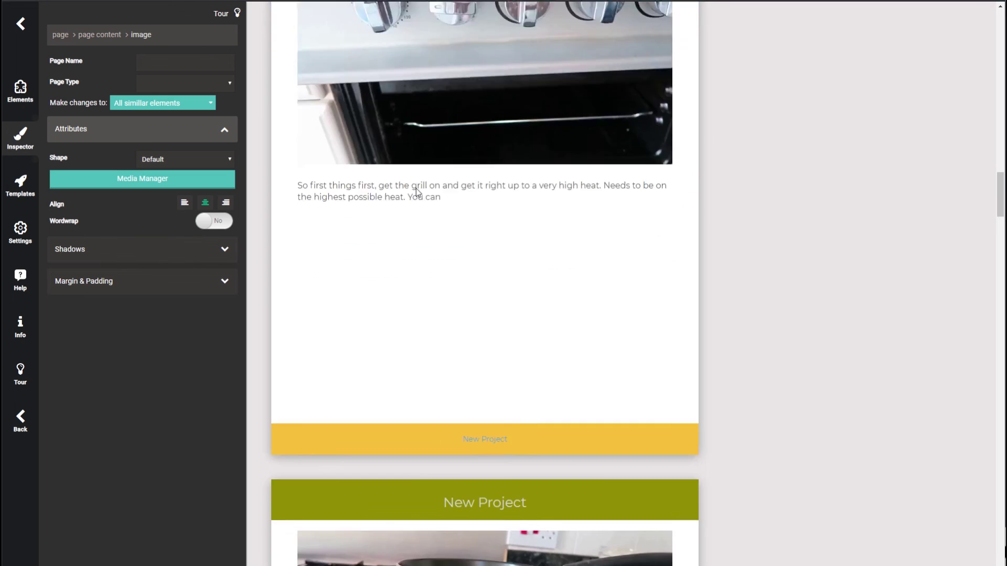
scroll(404, 189, "down", 6)
scroll(399, 190, "down", 3)
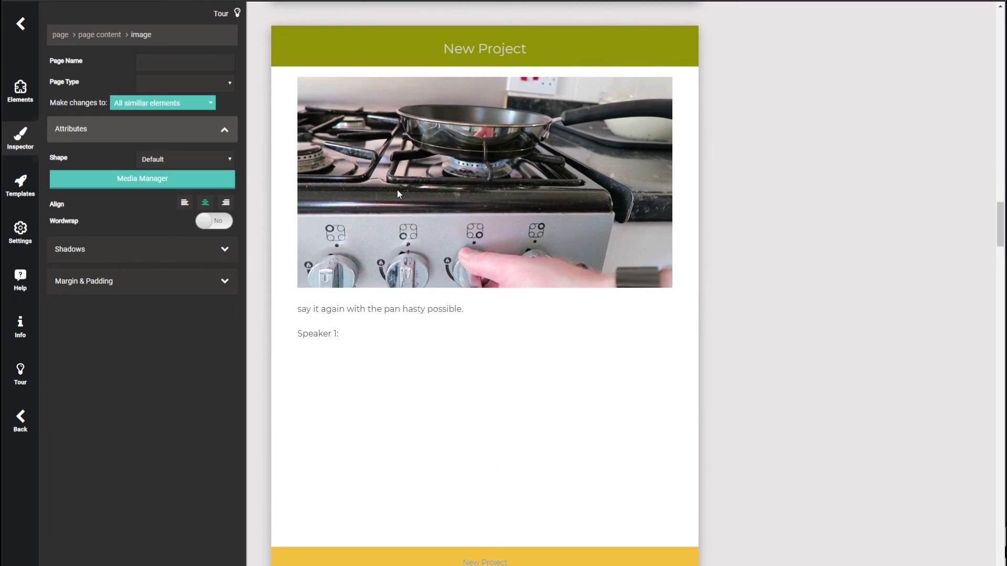
scroll(397, 192, "down", 5)
scroll(398, 192, "down", 5)
scroll(398, 192, "down", 1)
scroll(398, 192, "down", 1)
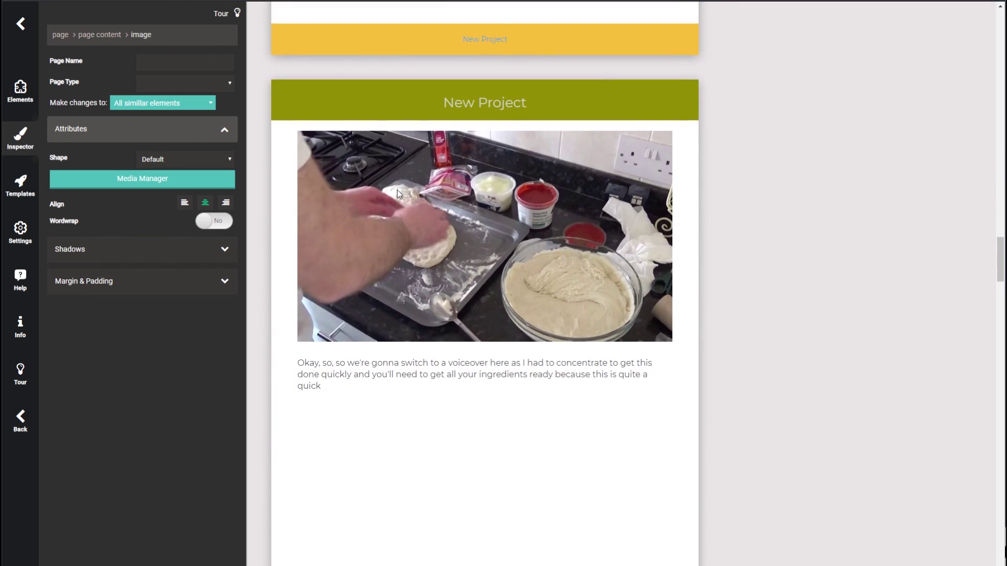
scroll(397, 193, "down", 6)
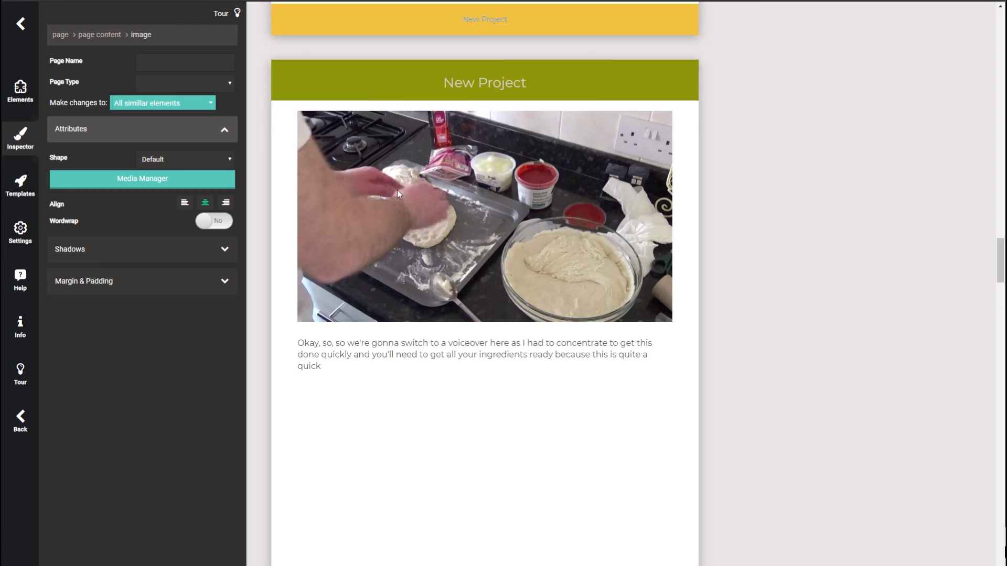